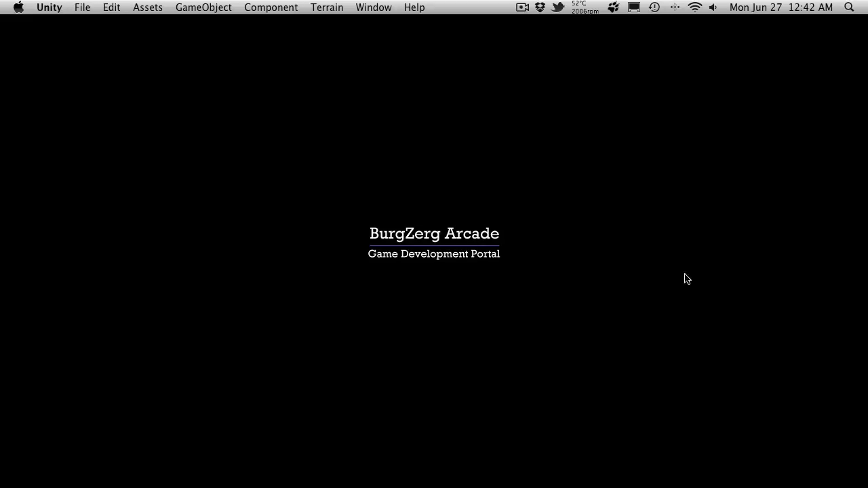
Step: Switch to Unity and expand the _Scenes folder in the project
mouse_move(390, 483)
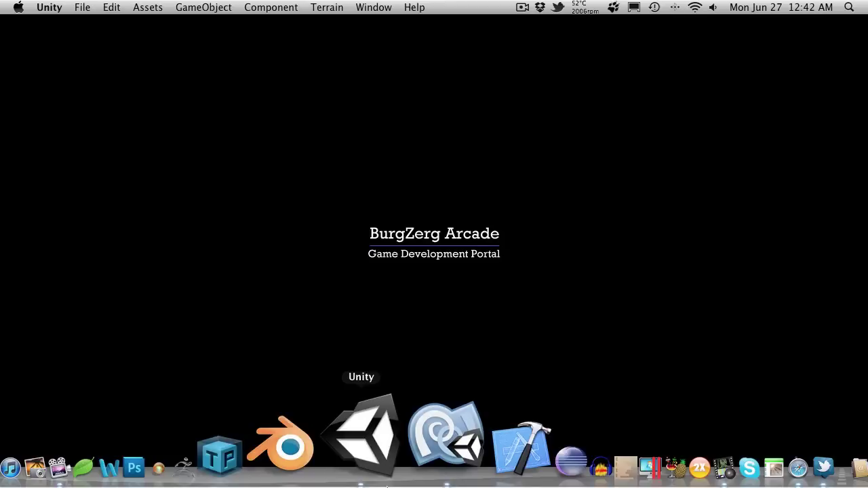
left_click(386, 465)
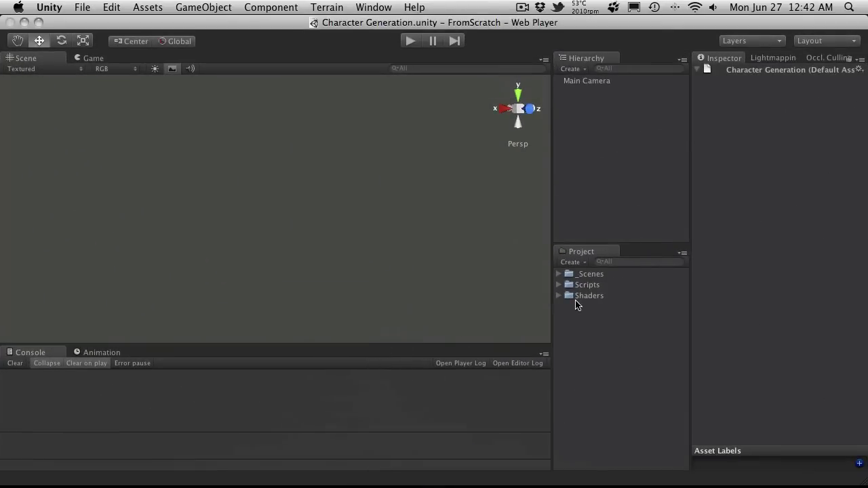
left_click(559, 275)
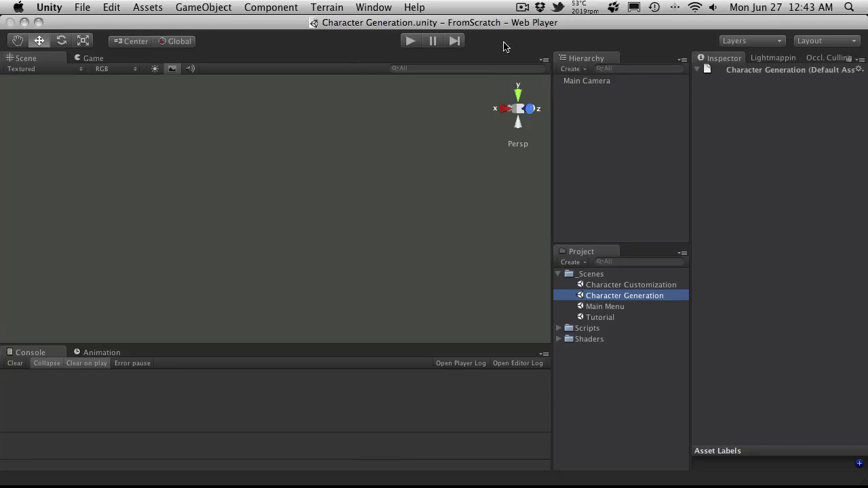
Step: Find the CharacterGenerator script in the project, attach it to the Main Camera, and collapse the Camera component
left_click(576, 101)
left_click(589, 87)
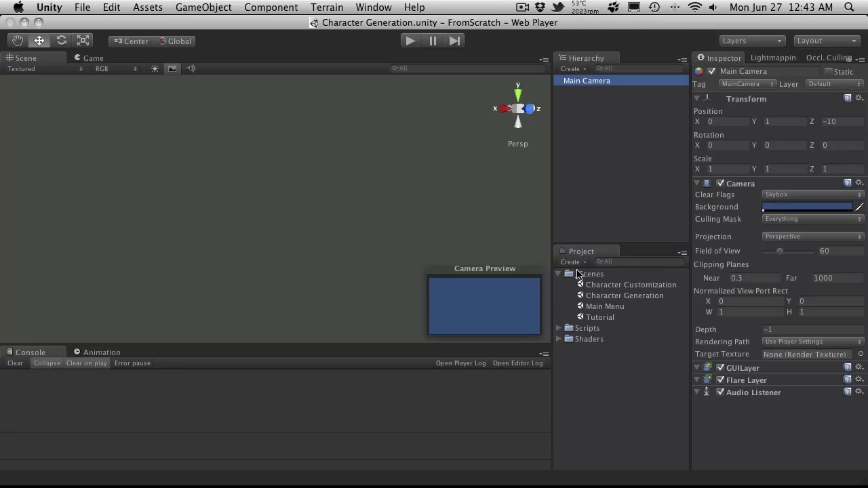
left_click(618, 263)
type("c")
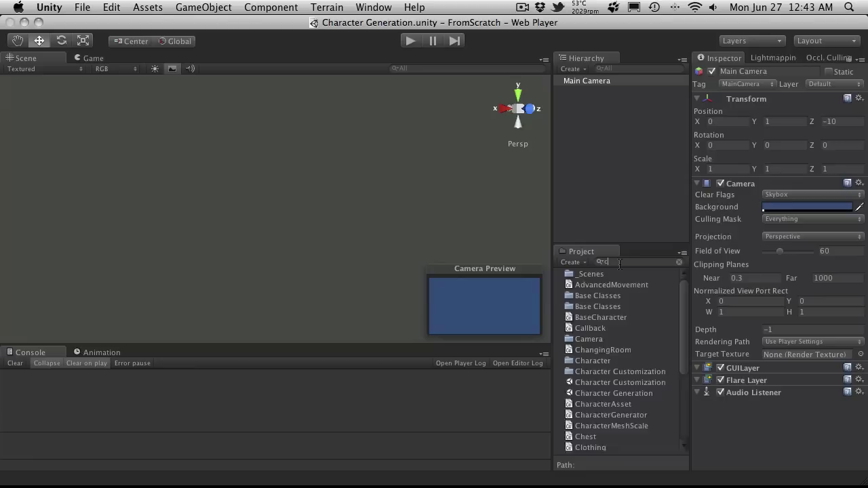
type("haracterge")
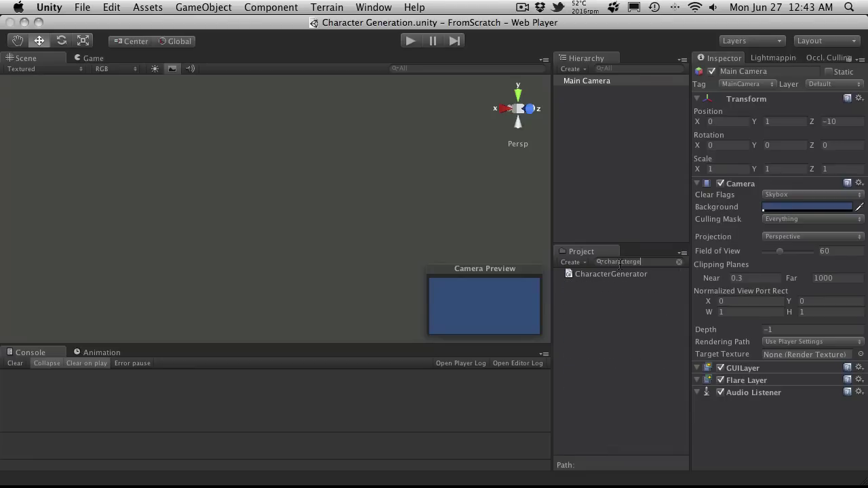
left_click_drag(616, 281, 743, 440)
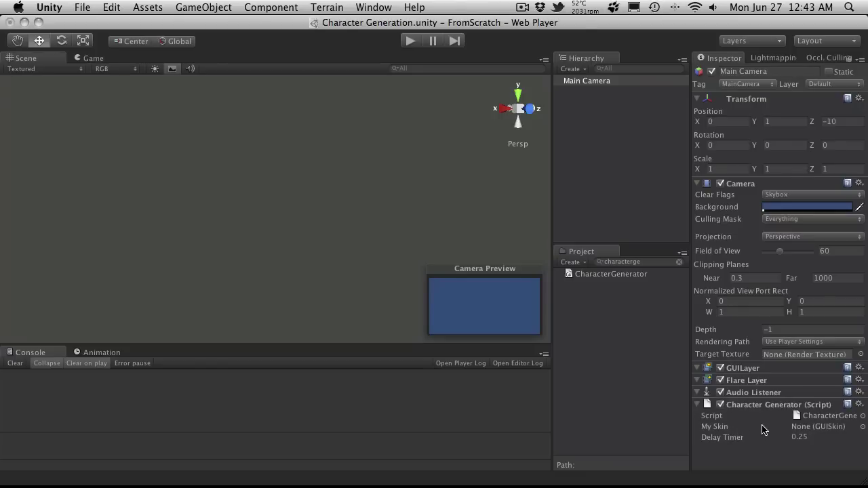
left_click(699, 184)
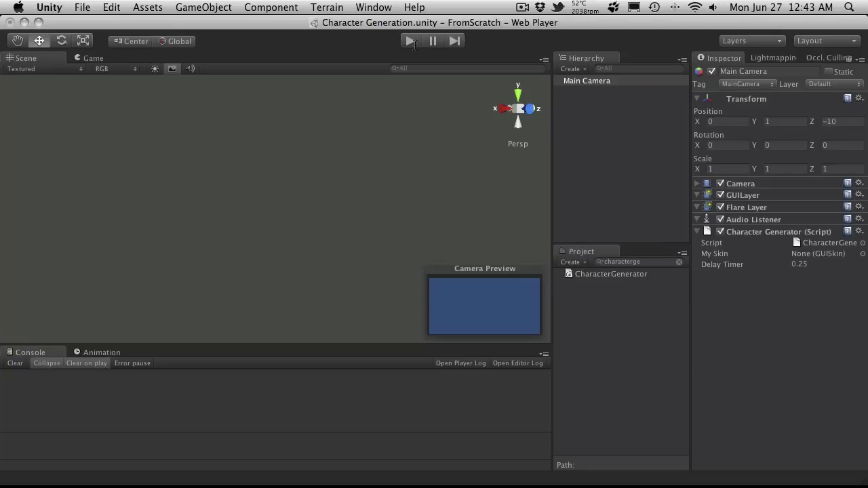
Step: Play-test the scene to examine the first console exception, and clear the project search and console log after stopping
left_click(411, 41)
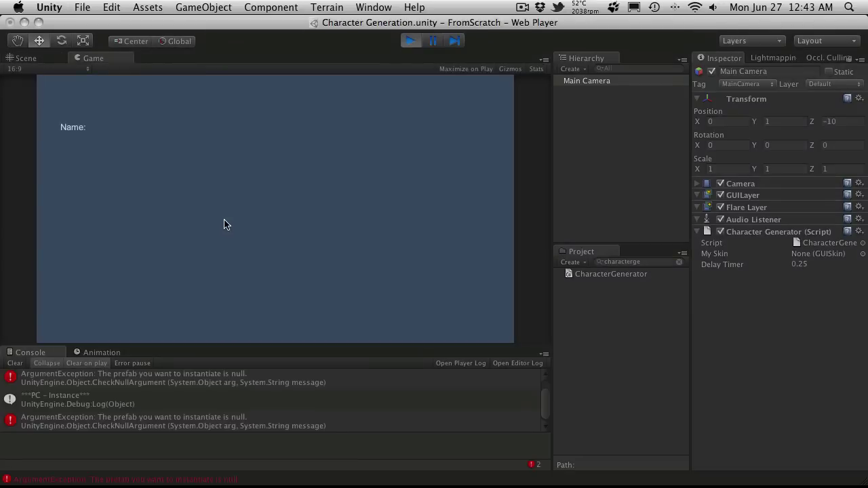
left_click(68, 383)
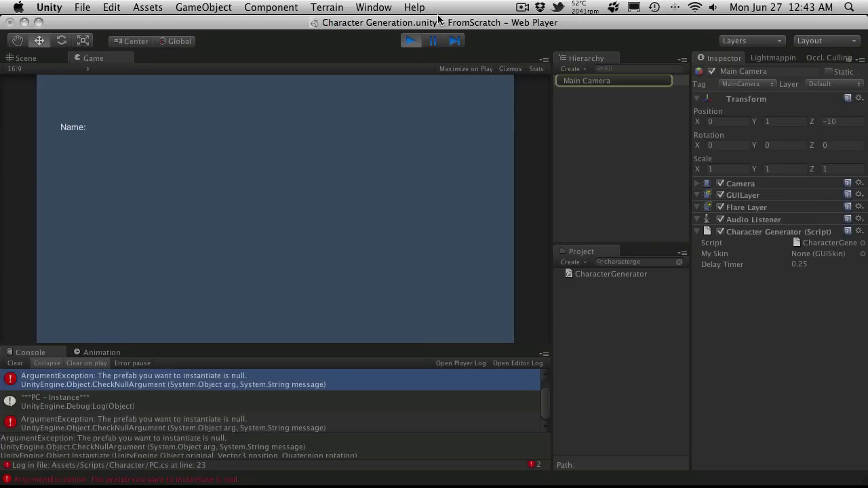
left_click(412, 42)
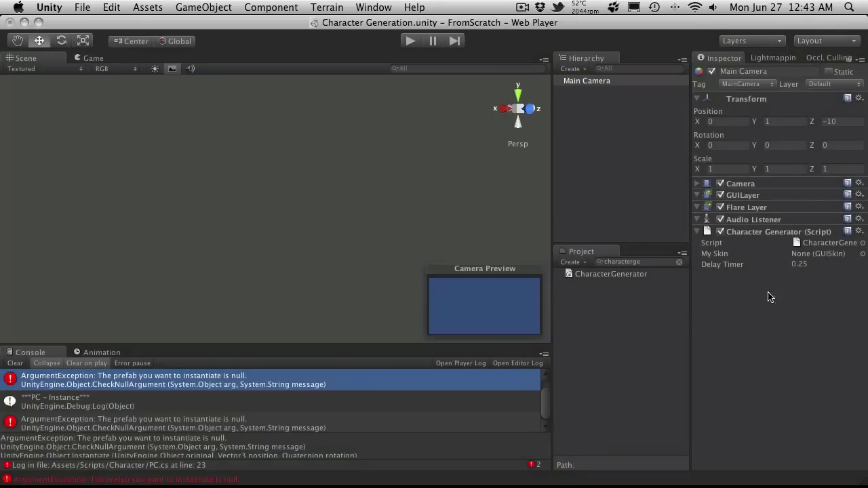
left_click(677, 263)
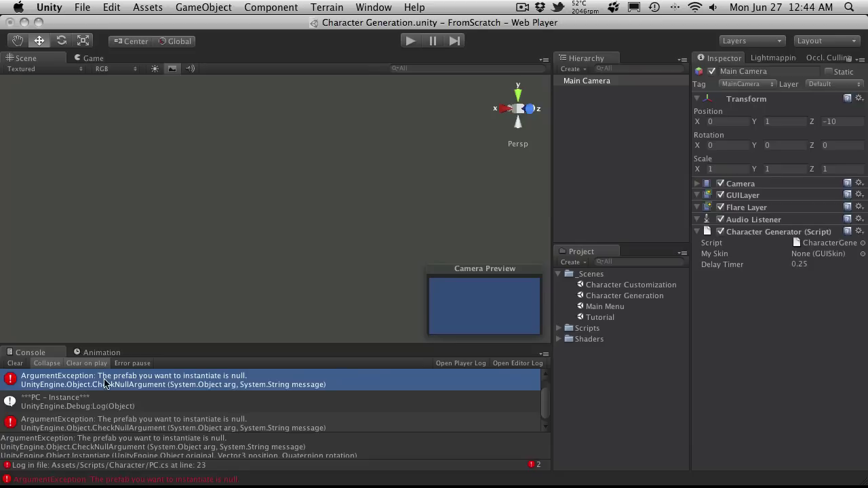
left_click(17, 364)
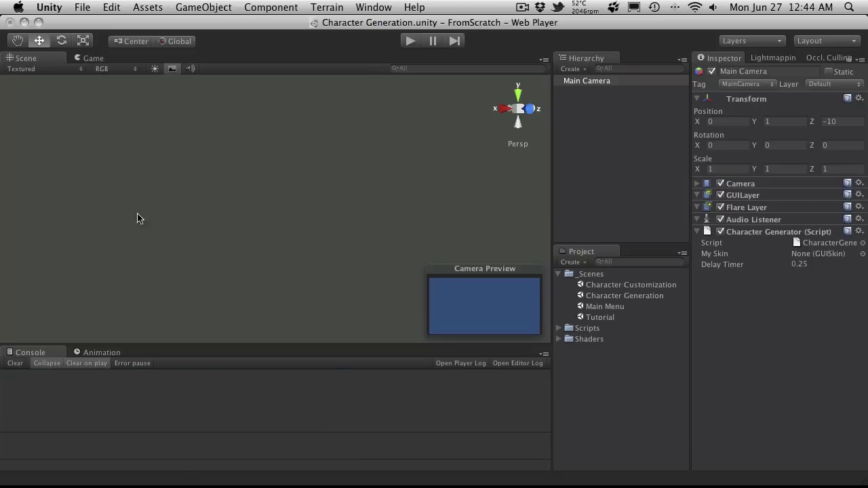
Step: Search the Asset Store for "necromancer" and bring up the Necromancer GUI package page
left_click(375, 9)
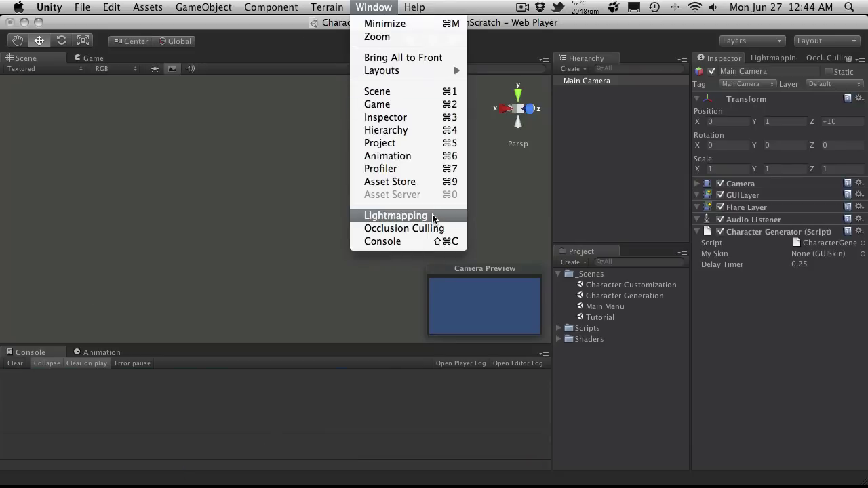
left_click(373, 8)
left_click(374, 8)
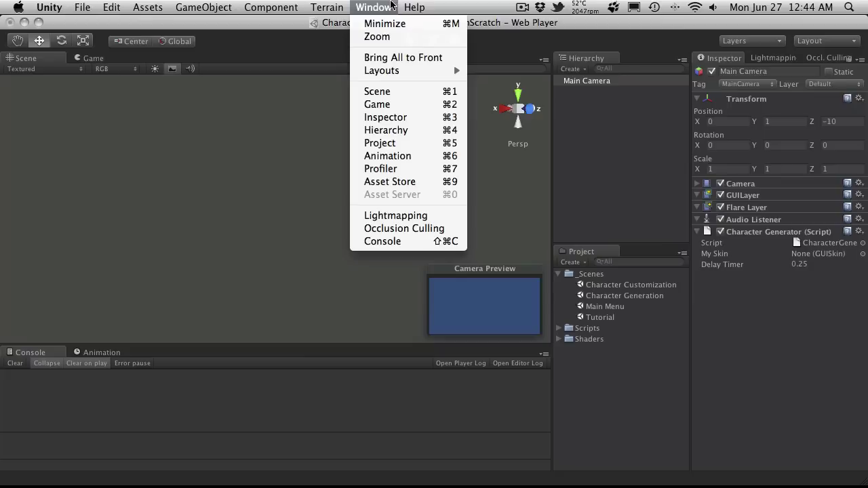
left_click(392, 182)
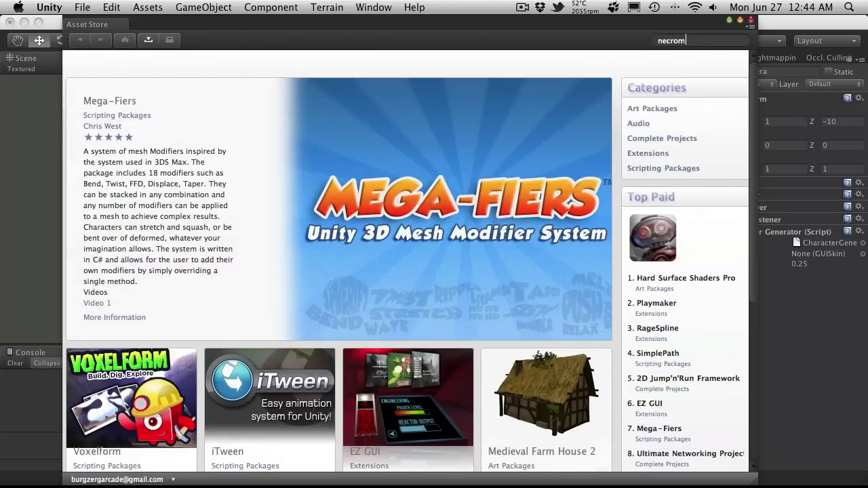
type("er")
key("Return")
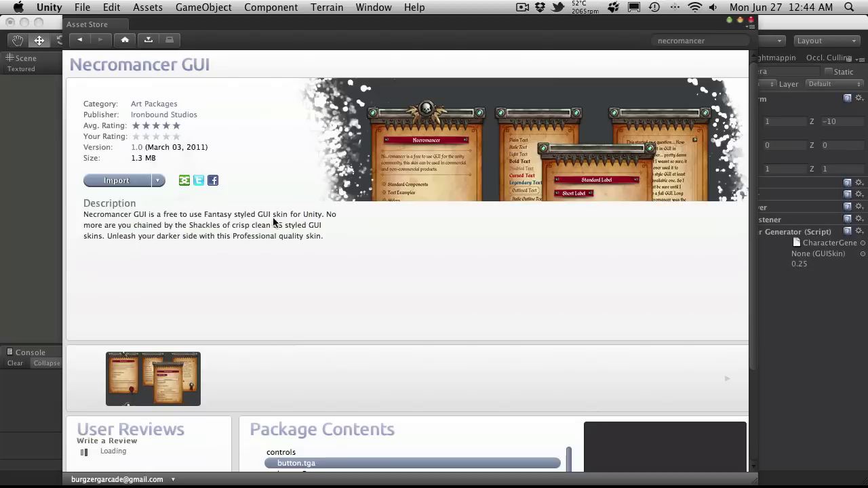
Step: Import all files of the Necromancer GUI package into the project and close the Asset Store
left_click(134, 188)
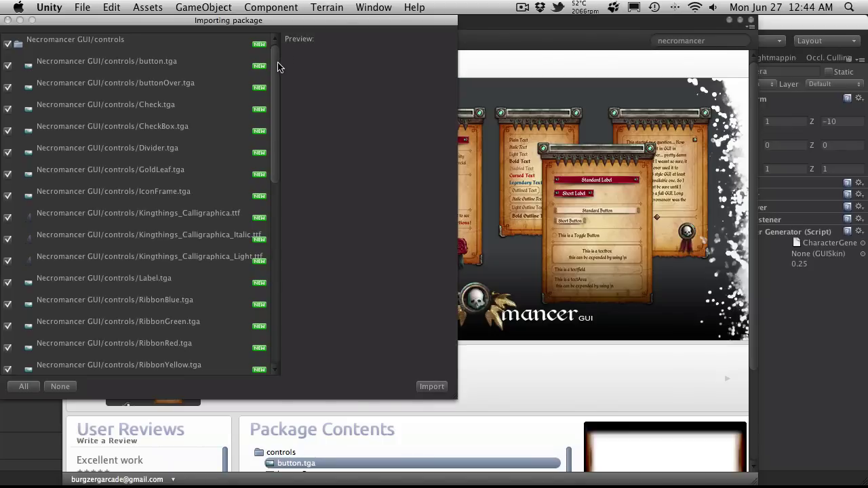
left_click_drag(277, 66, 323, 4)
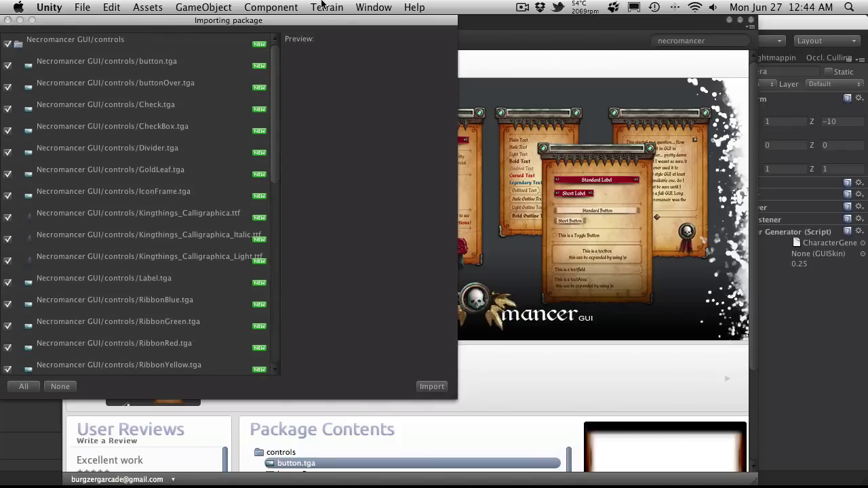
left_click(442, 386)
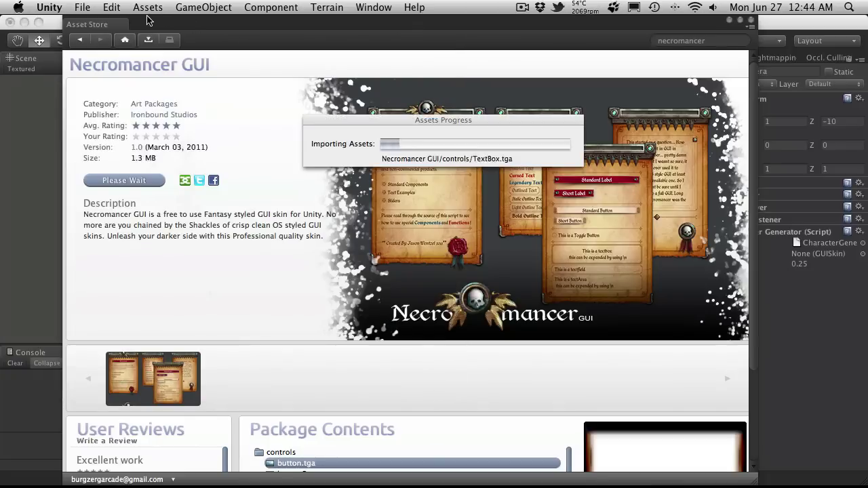
left_click(751, 21)
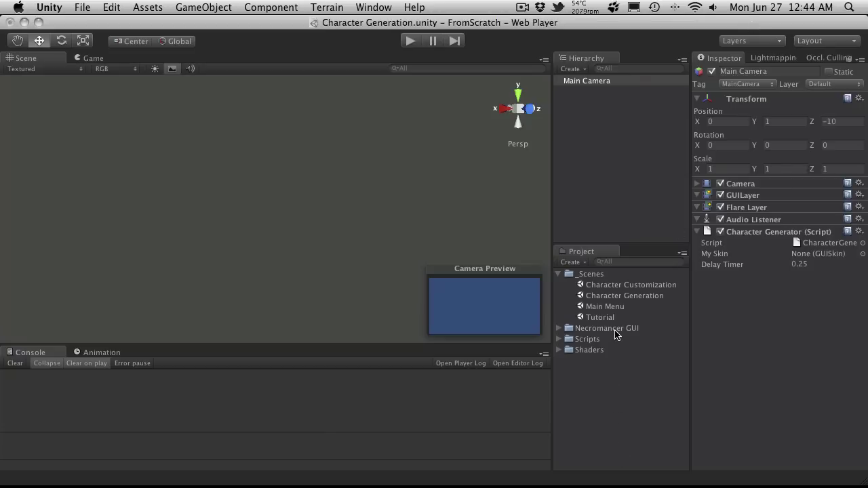
Step: Collapse the _Scenes folder and create a project folder named Resources at the top level
left_click(615, 385)
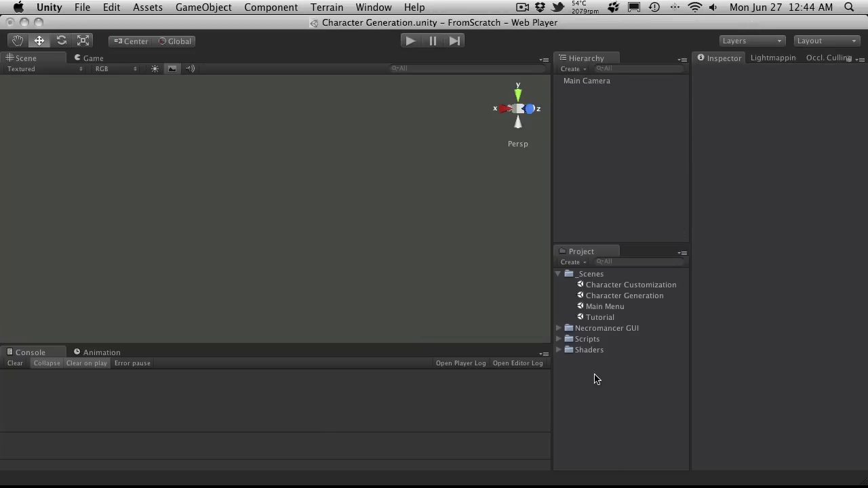
left_click(559, 274)
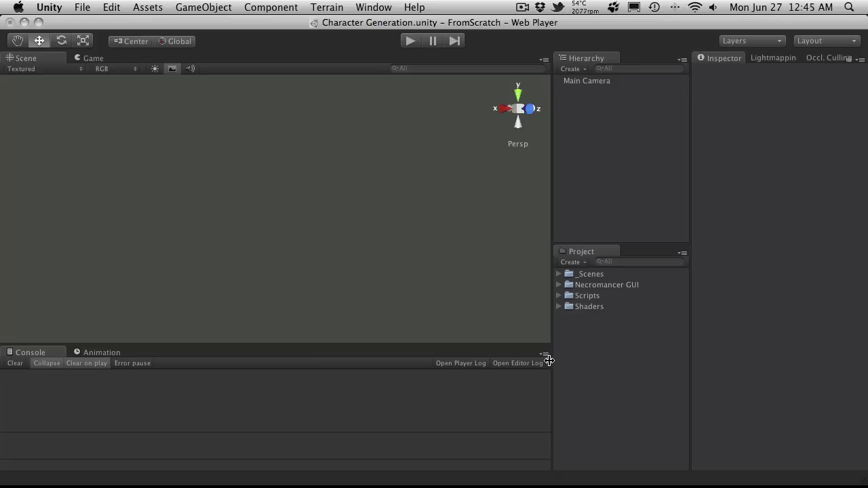
right_click(620, 374)
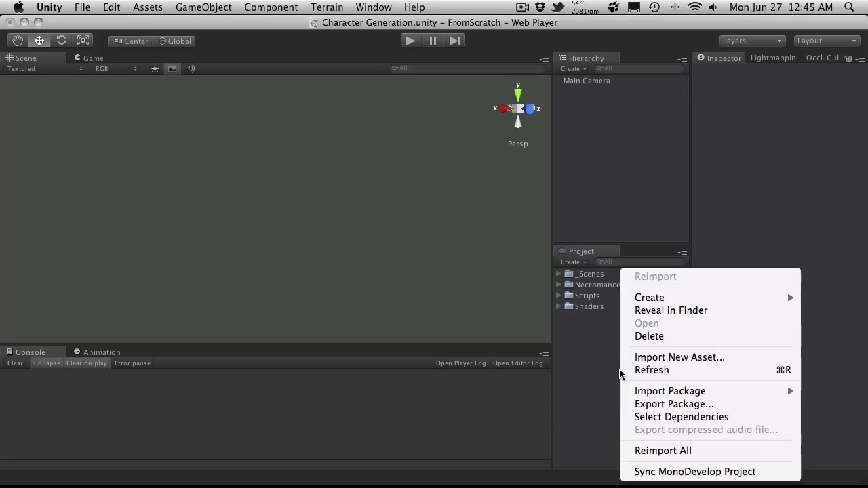
mouse_move(683, 298)
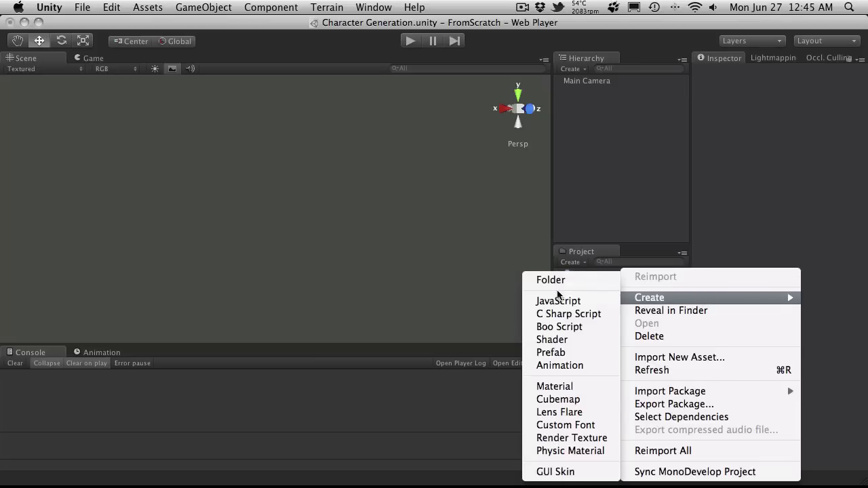
left_click(558, 282)
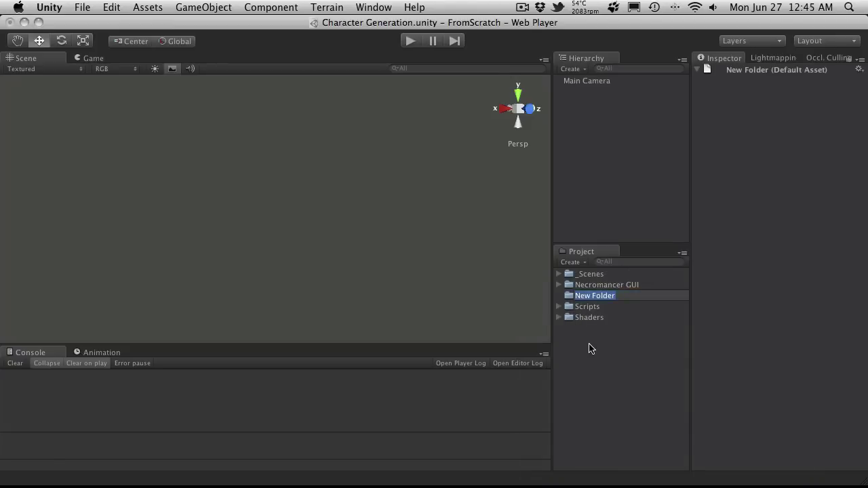
type("Resources")
key("Return")
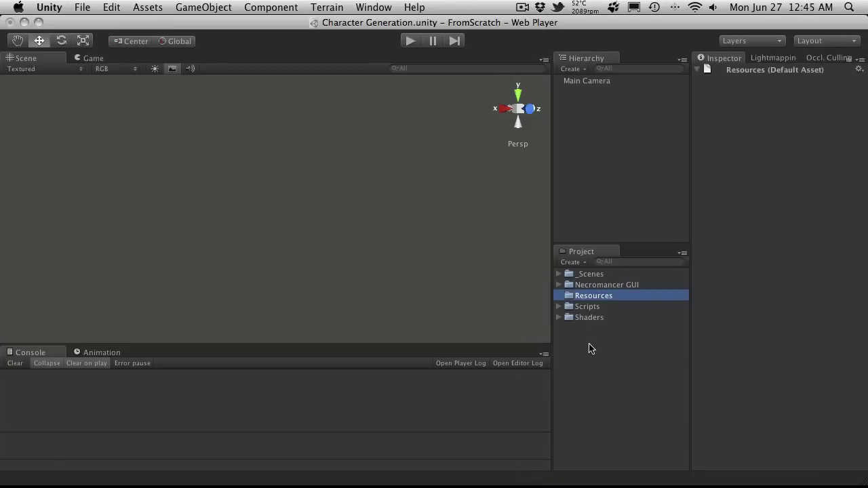
Step: Create a subfolder named GUI inside the Resources folder
right_click(591, 296)
mouse_move(713, 298)
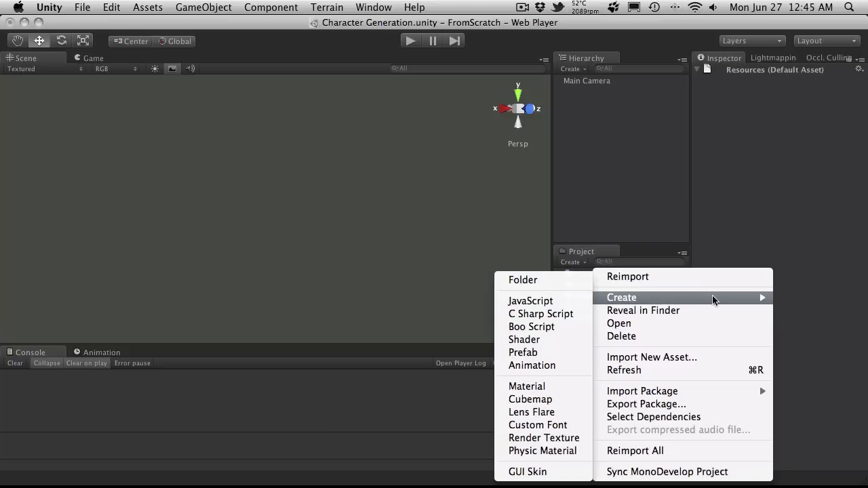
left_click(523, 281)
type("G")
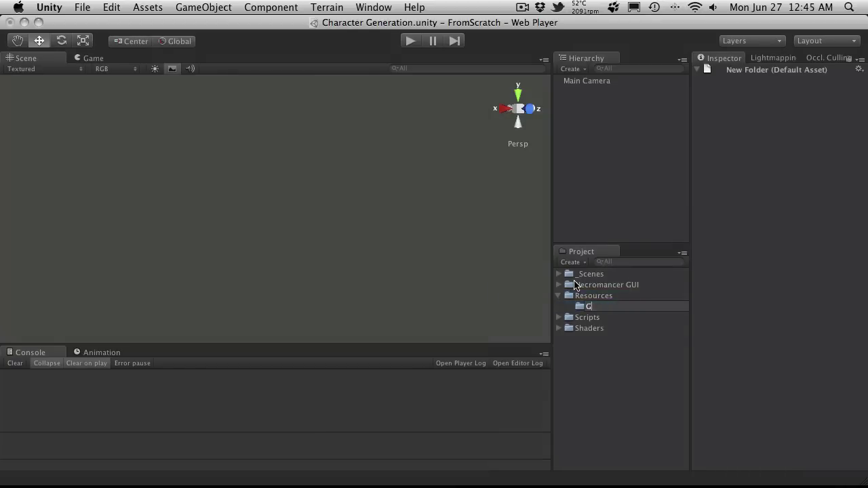
type("UI")
key("Return")
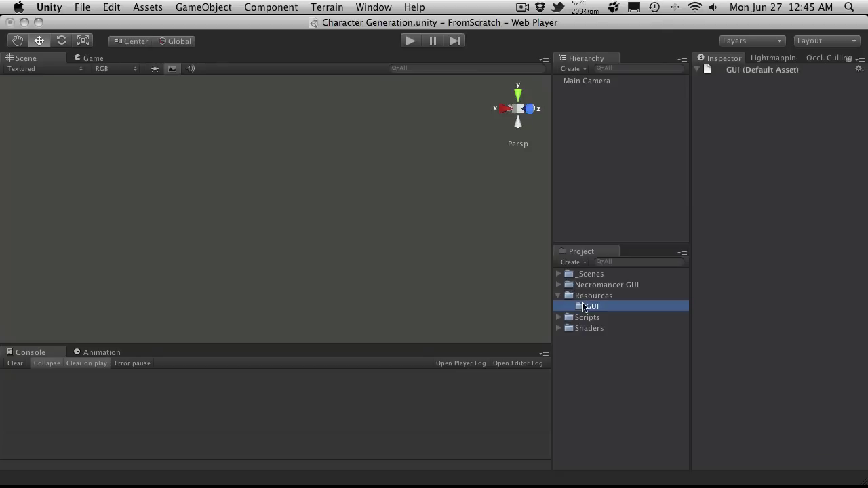
Step: Create a subfolder named Skins inside the GUI folder
right_click(582, 307)
mouse_move(712, 298)
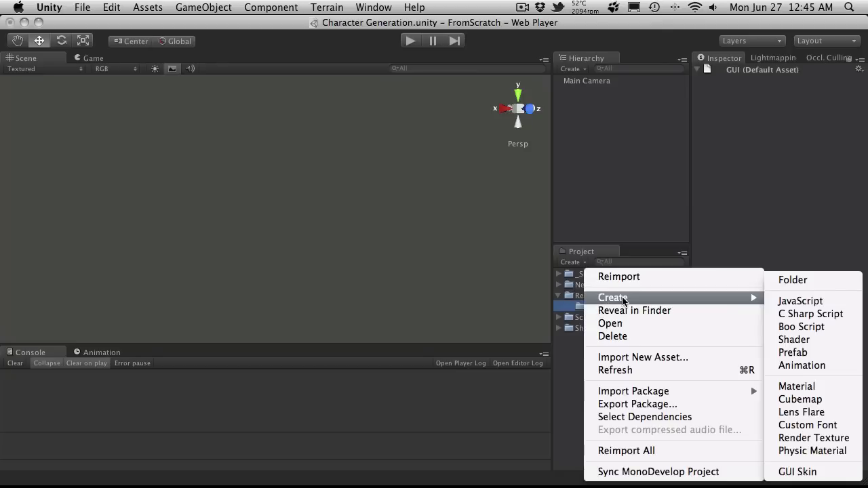
left_click(812, 280)
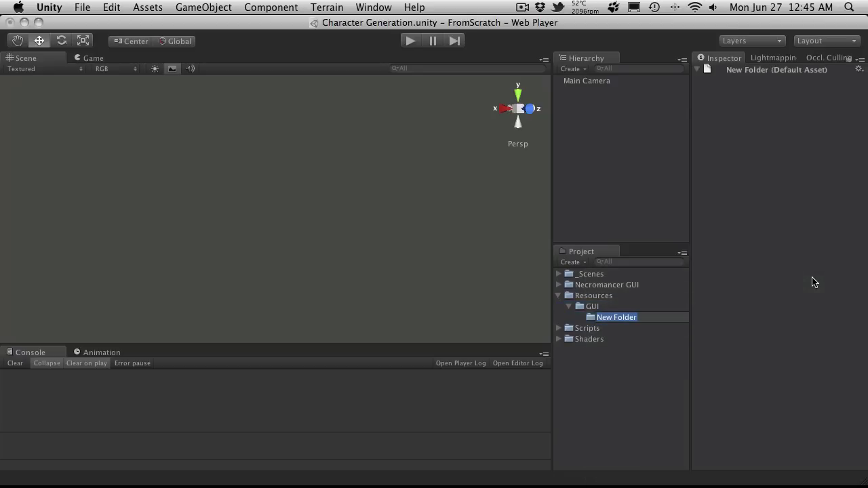
type("Skins")
key("Return")
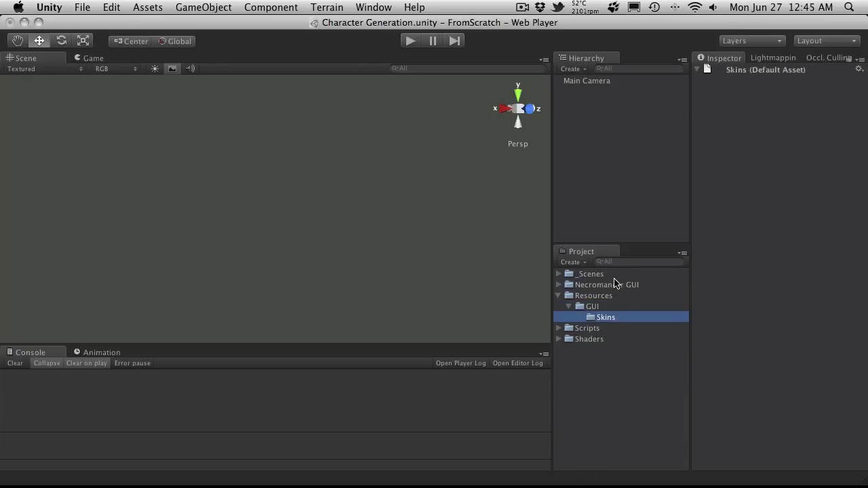
Step: Move the Necromancer GUI folder into Resources/GUI/Skins and select the Skins folder
left_click_drag(615, 286, 617, 319)
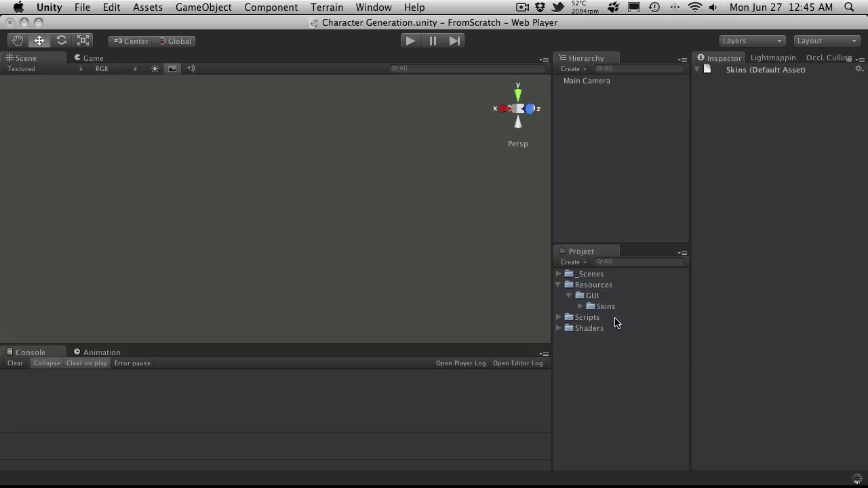
left_click(609, 308)
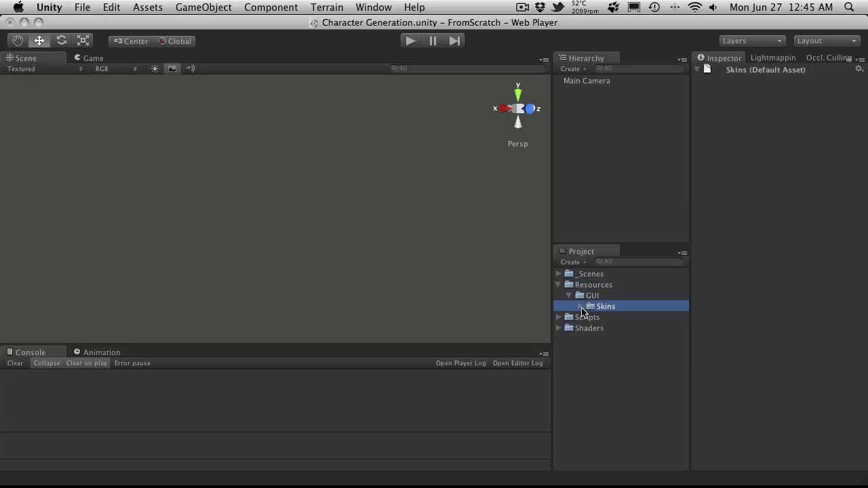
Step: Check the Skins folder's contents and collapse the Resources folder in the project
left_click(580, 307)
left_click(580, 306)
left_click(589, 286)
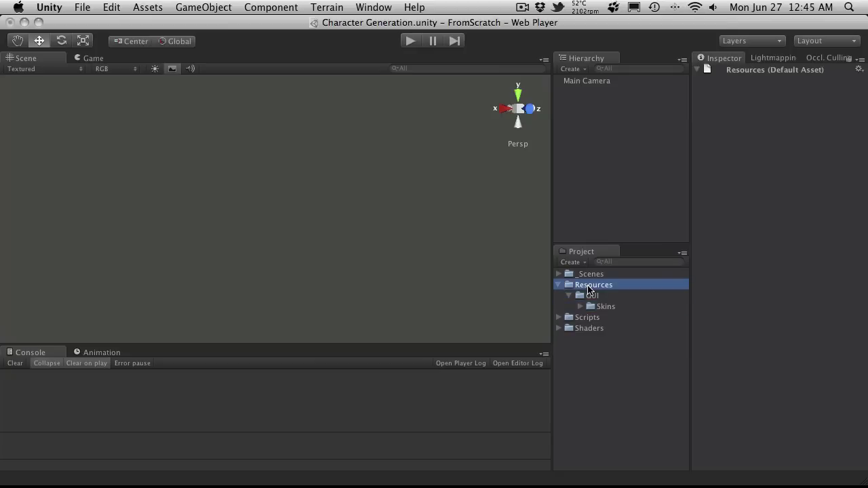
left_click(585, 349)
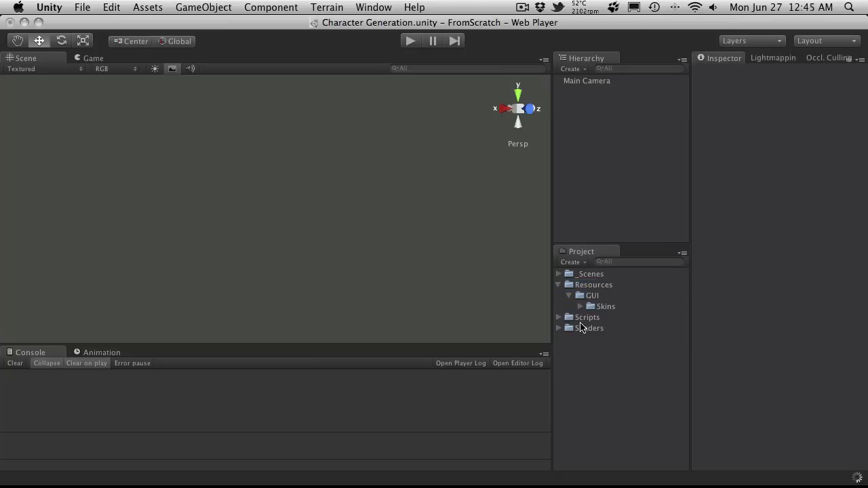
left_click(558, 285)
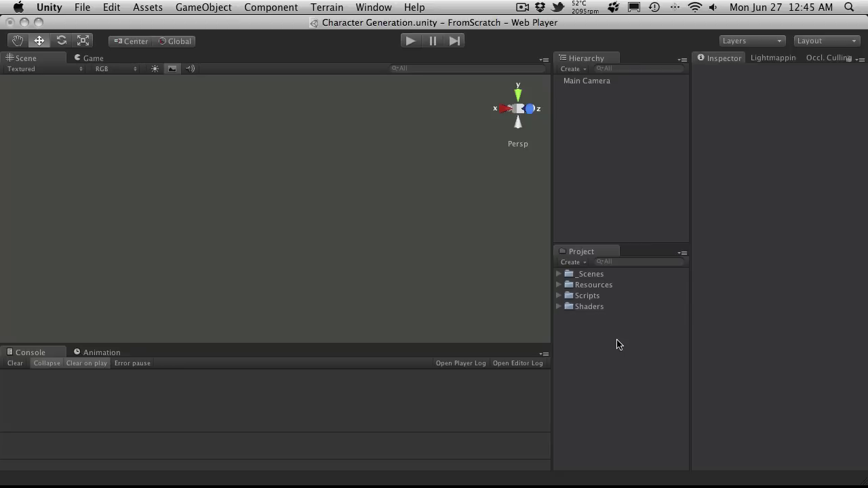
Step: Rename the Scripts project folder to _Scripts and clear the selection
left_click(587, 296)
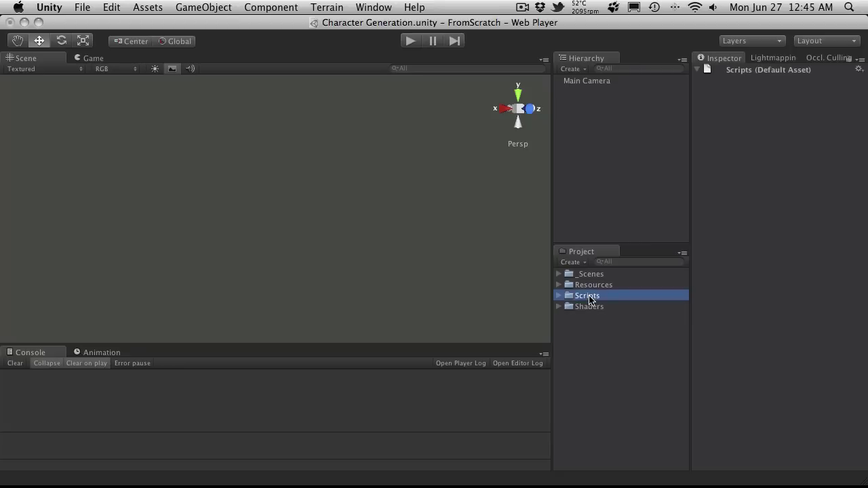
left_click(588, 296)
type("_")
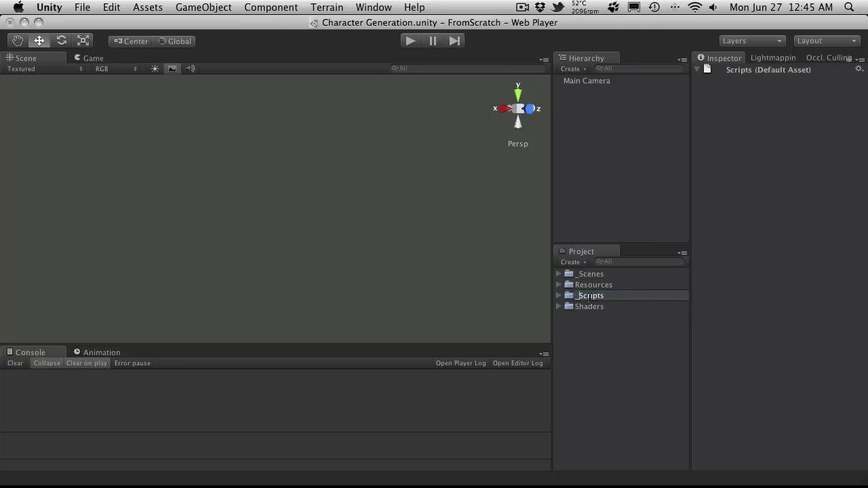
key("Return")
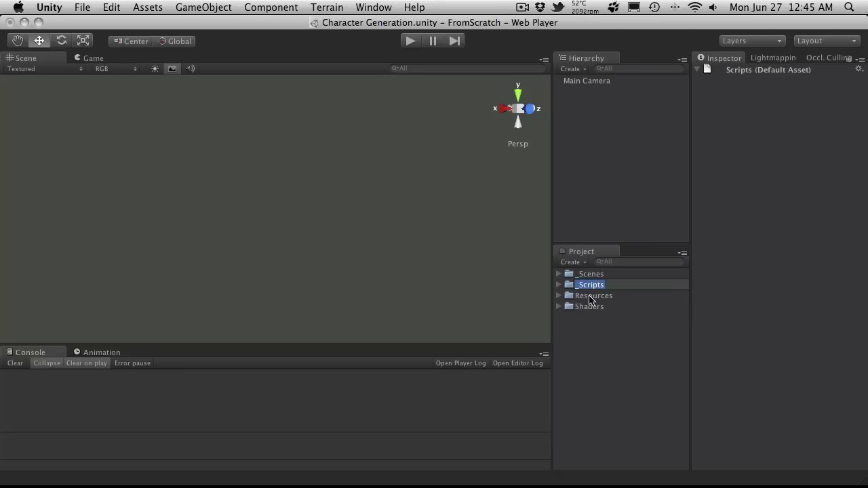
left_click(582, 362)
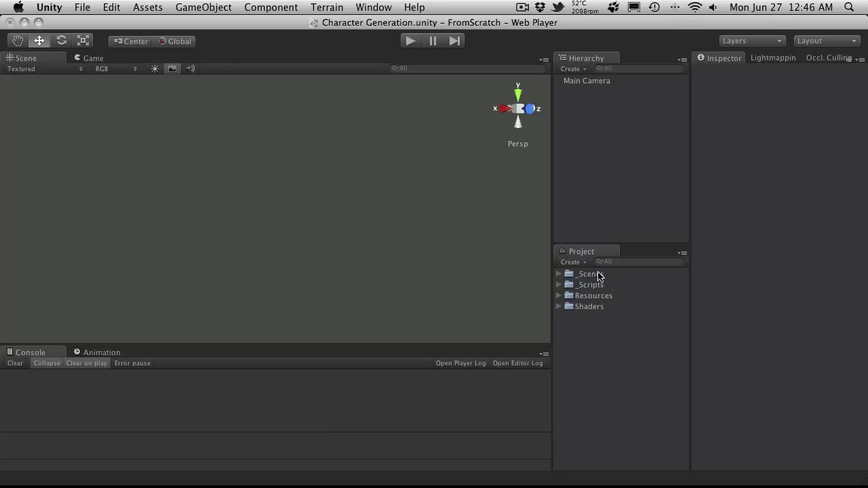
left_click(597, 296)
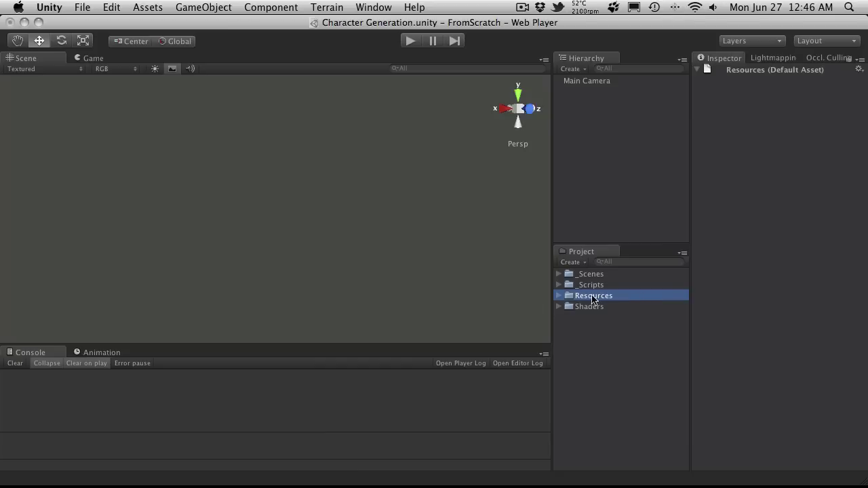
left_click(576, 365)
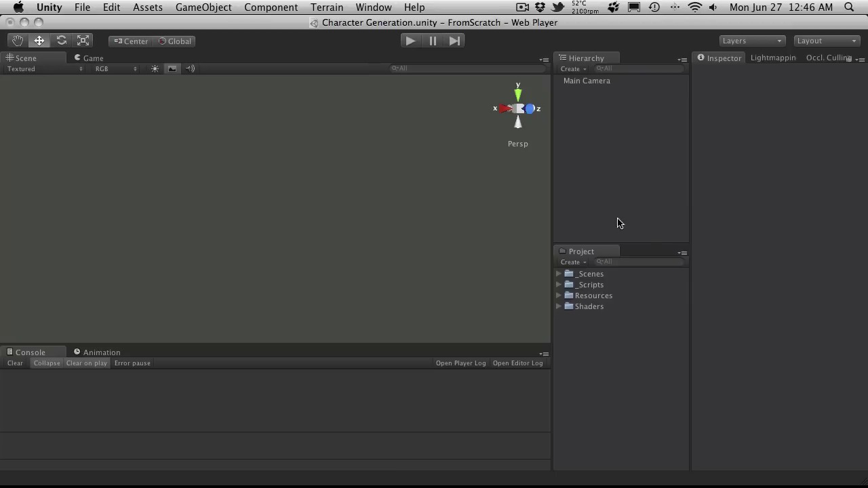
Step: Assign the NecromancerGUI skin from Resources/GUI/Skins/Necromancer GUI to My Skin in the Main Camera's Character Generator script
left_click(602, 82)
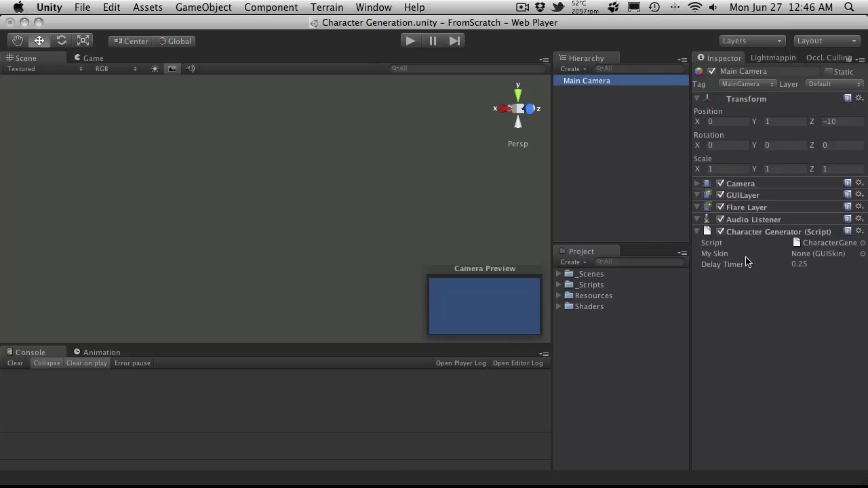
left_click(559, 297)
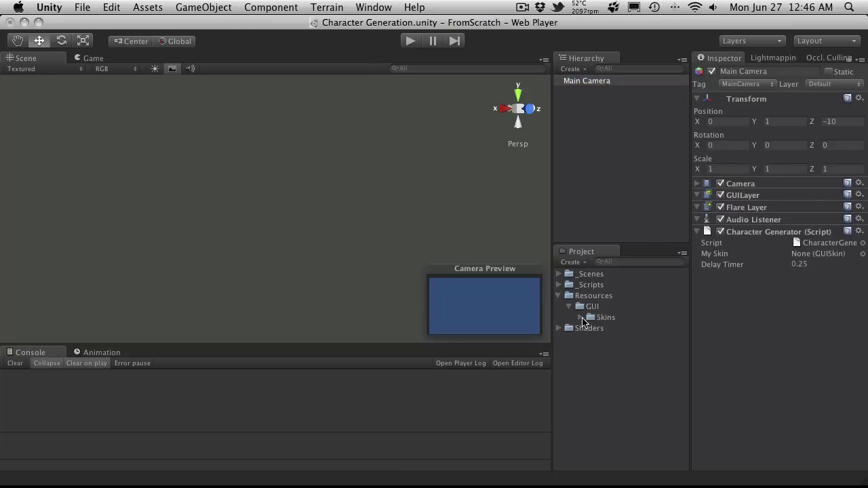
left_click(580, 317)
left_click(592, 328)
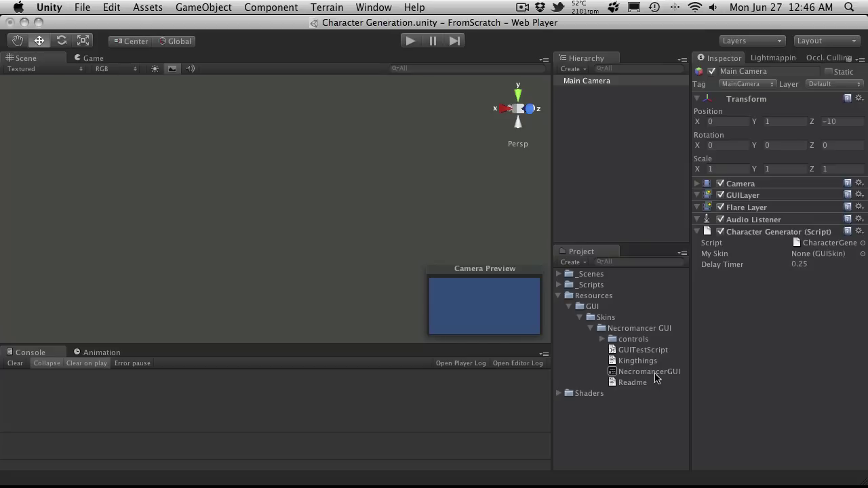
left_click_drag(656, 379, 809, 255)
Step: Open the camera's CharacterGenerator script in MonoDevelop, look through its code, and return to Unity
double_click(828, 243)
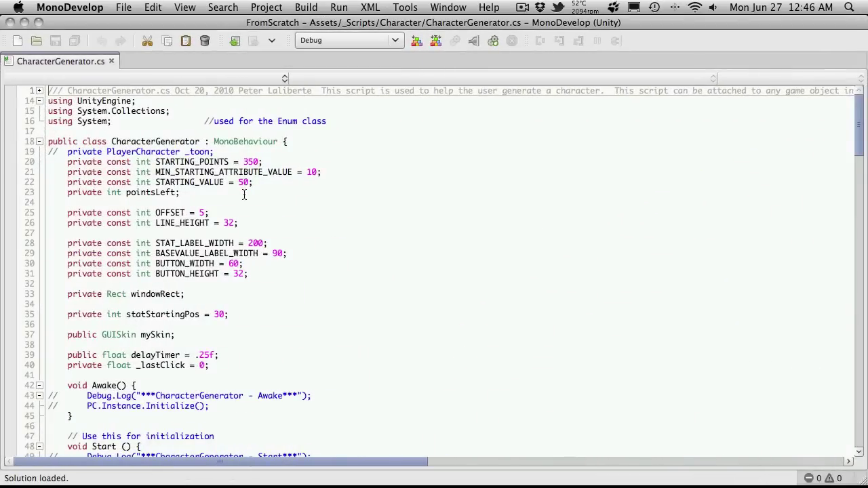
scroll(246, 224, "down", 20)
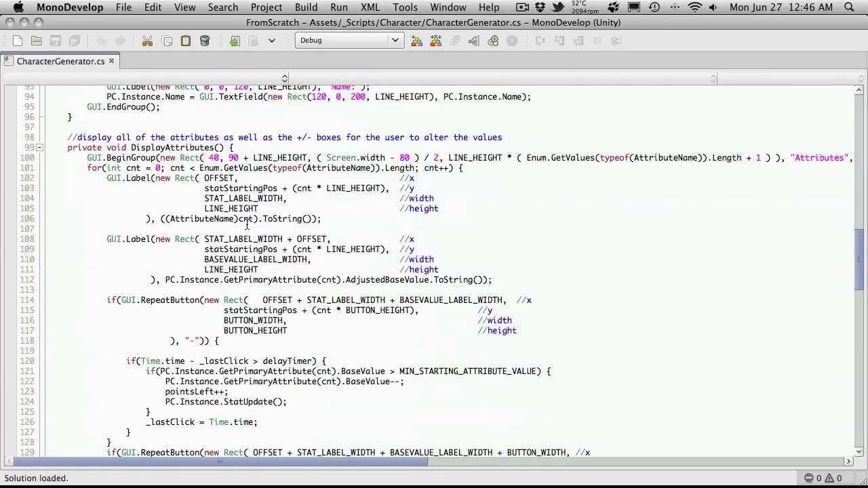
scroll(246, 224, "down", 12)
scroll(246, 224, "up", 20)
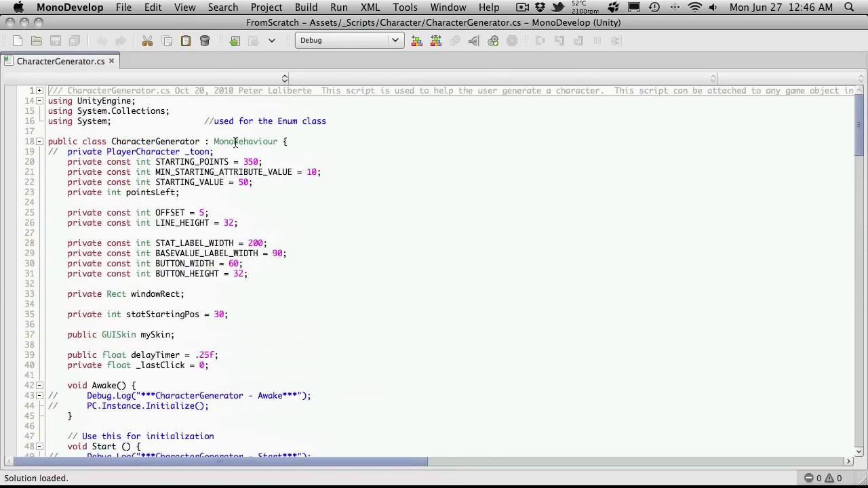
left_click(23, 23)
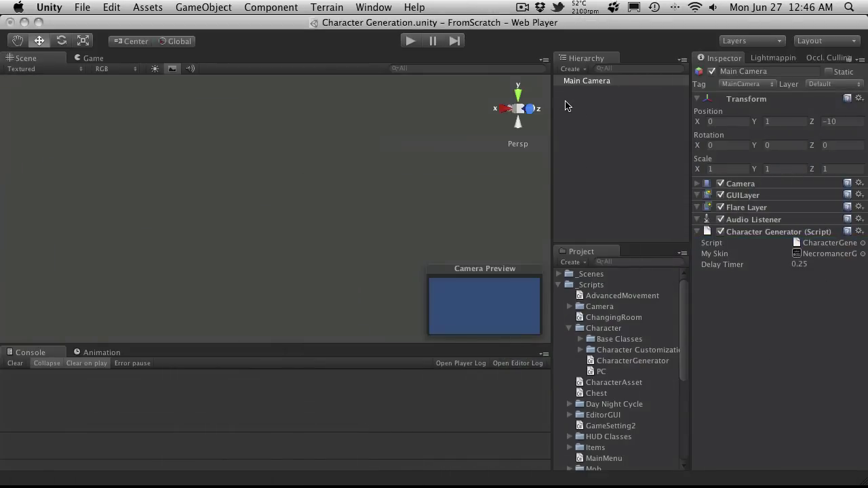
Step: Collapse the _Scripts and Resources folders in the project and deselect the Main Camera
left_click(558, 285)
left_click(557, 297)
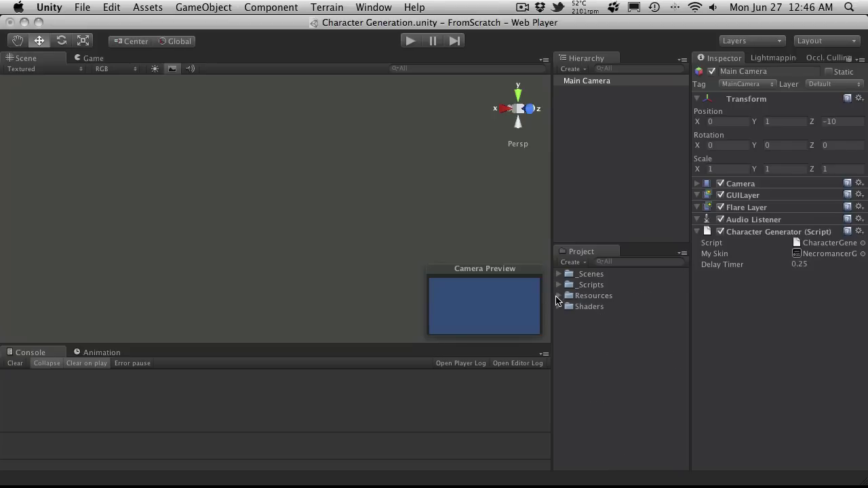
left_click(567, 330)
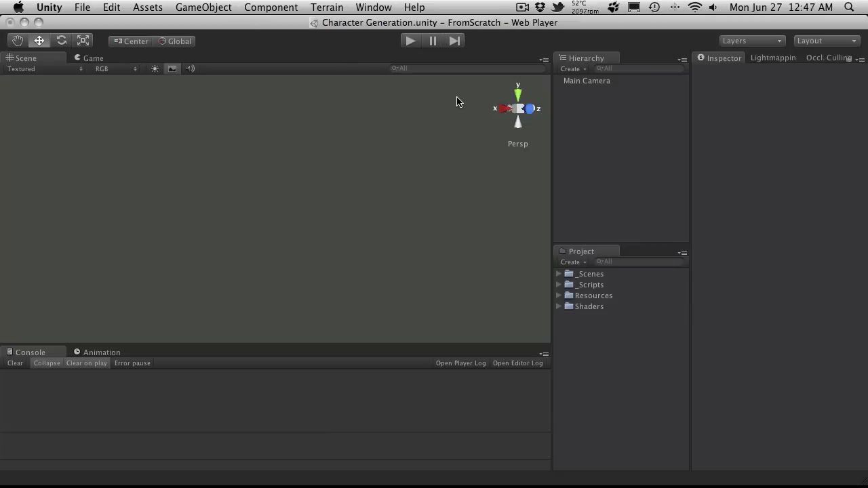
Step: Test-run the Character Generation scene, inspect the details of an ArgumentException entry in the console, and stop the run
left_click(410, 42)
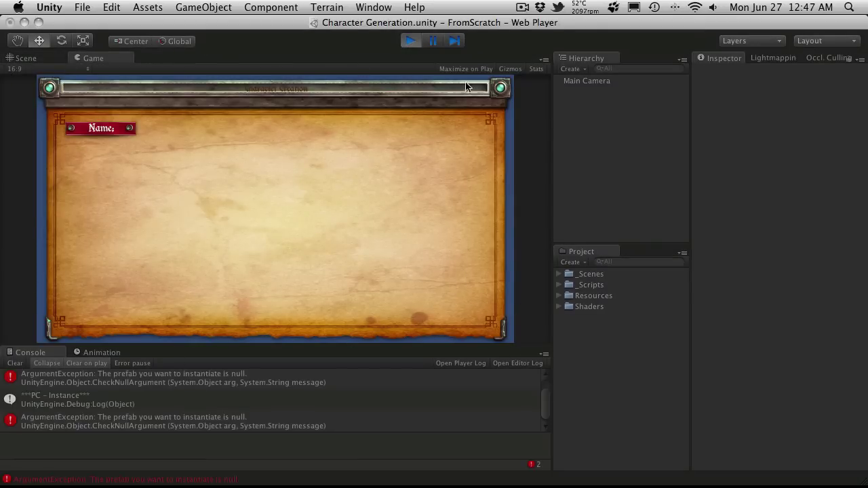
left_click(71, 385)
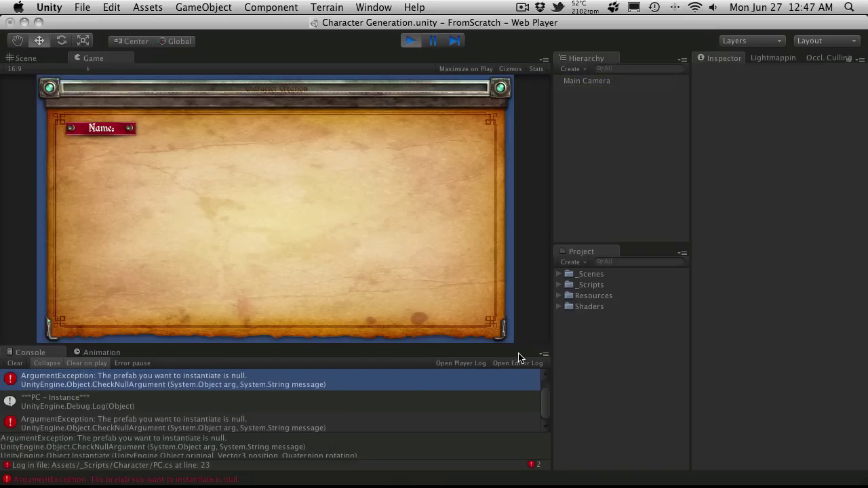
left_click(411, 42)
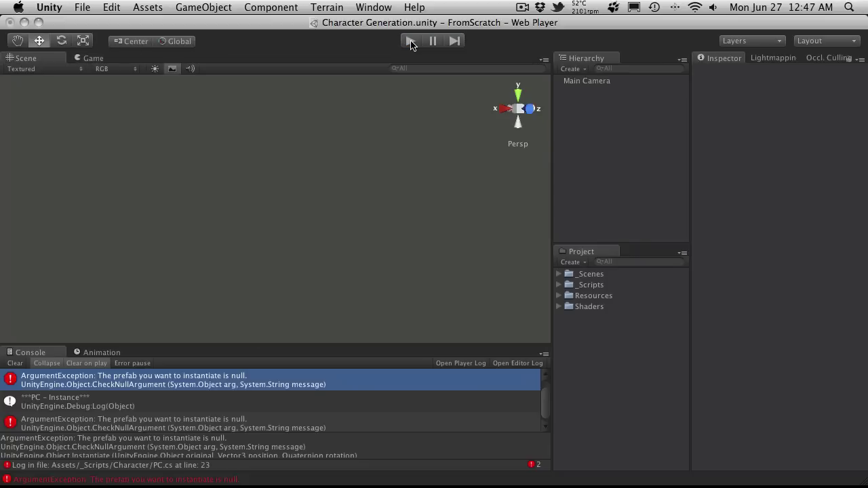